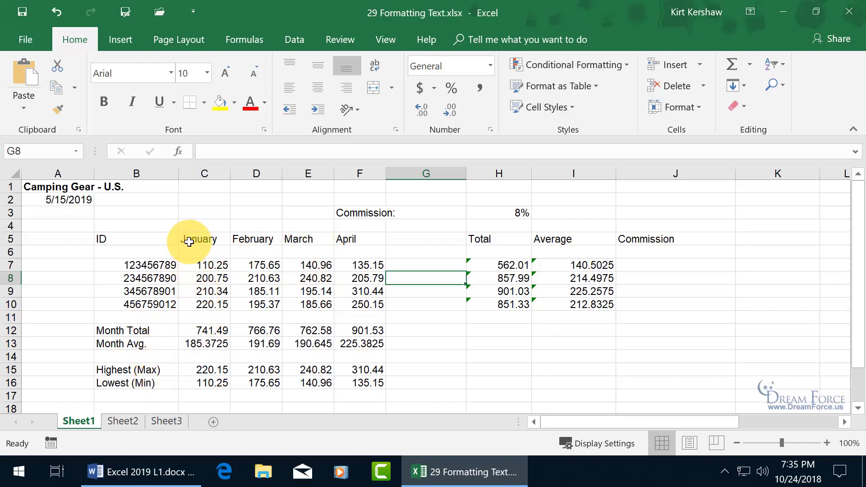
# - Select January–April headers C5:F5 plus the Month Total and Month Avg. labels, excluding B17
pyautogui.moveTo(183, 239); pyautogui.dragTo(352, 241)
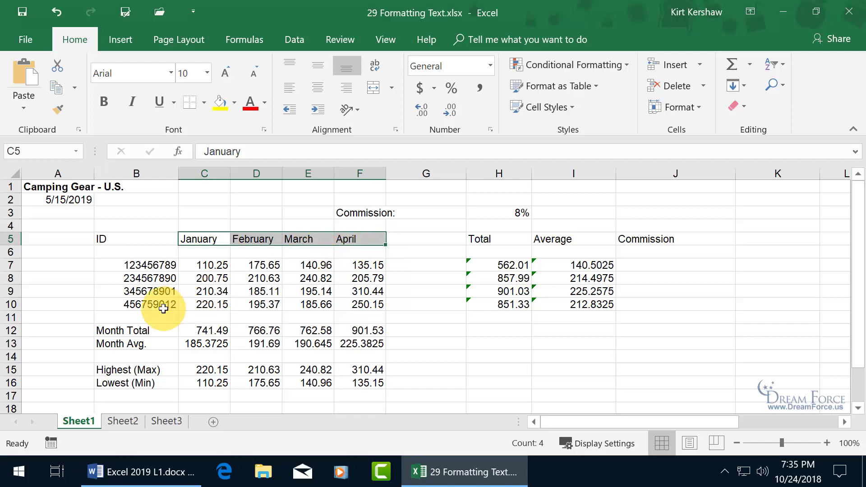
pyautogui.keyDown('ctrl'); pyautogui.moveTo(136, 331); pyautogui.dragTo(147, 395); pyautogui.keyUp('ctrl')
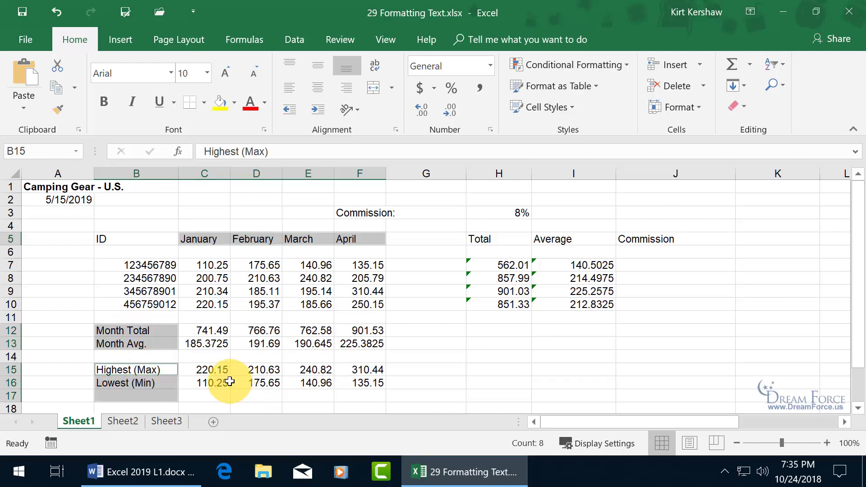
pyautogui.keyDown('ctrl'); pyautogui.click(169, 393); pyautogui.keyUp('ctrl')
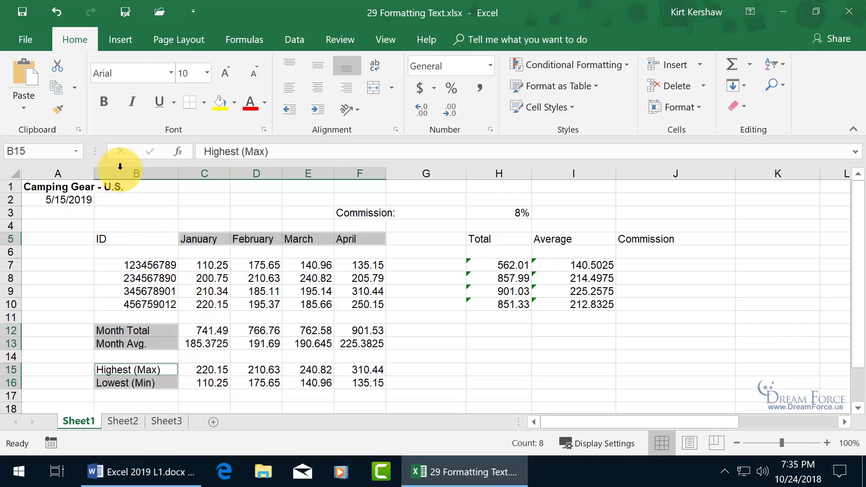
pyautogui.click(104, 102)
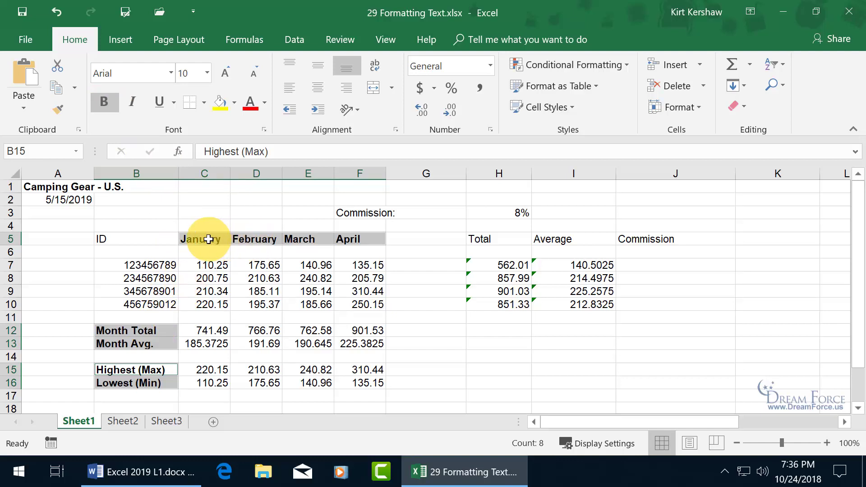
pyautogui.rightClick(151, 341)
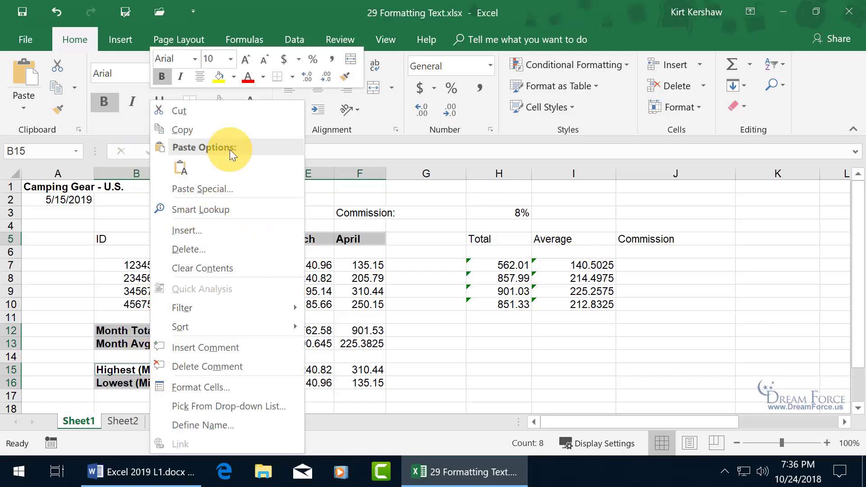
pyautogui.click(164, 80)
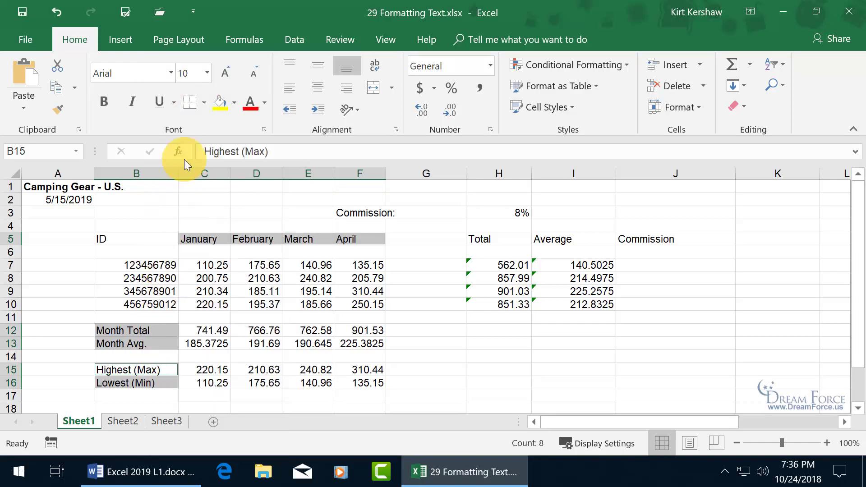
# - Format the selected headers and labels as Bold, 12 pt, with underline left at None
pyautogui.click(264, 130)
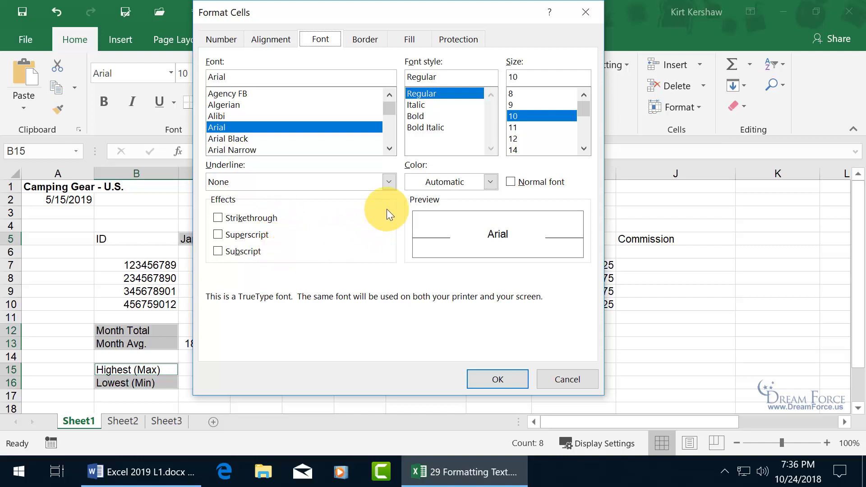
pyautogui.click(388, 183)
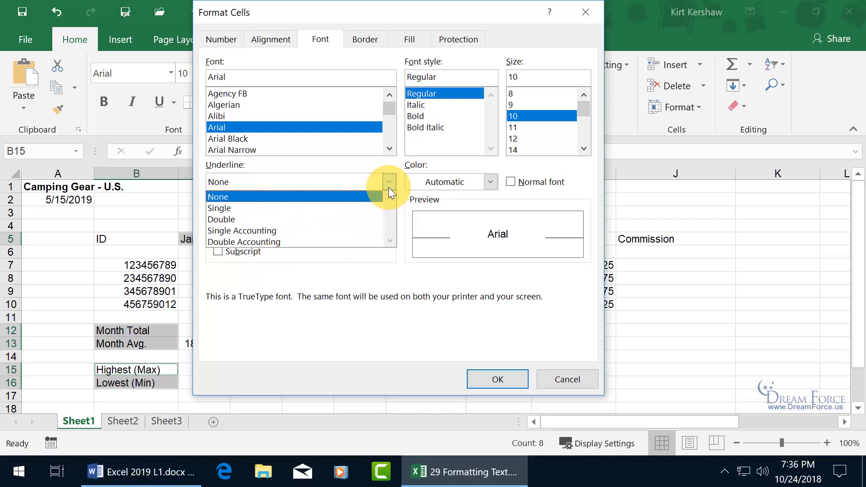
pyautogui.click(398, 168)
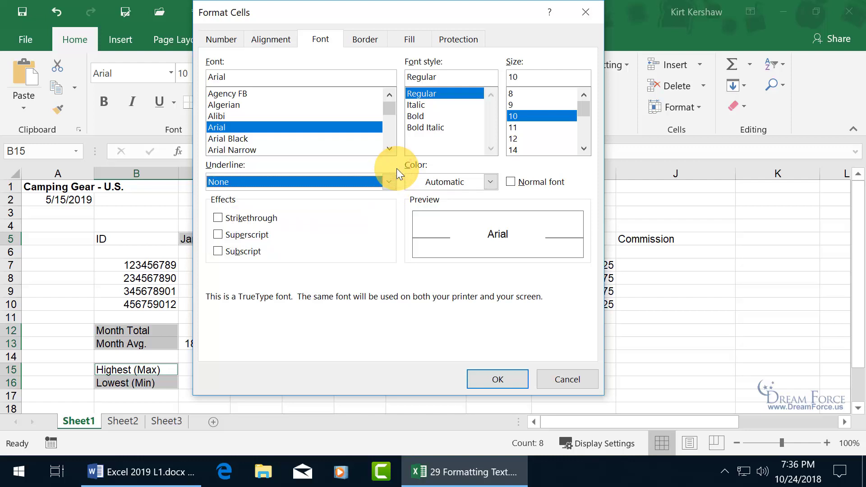
pyautogui.click(418, 116)
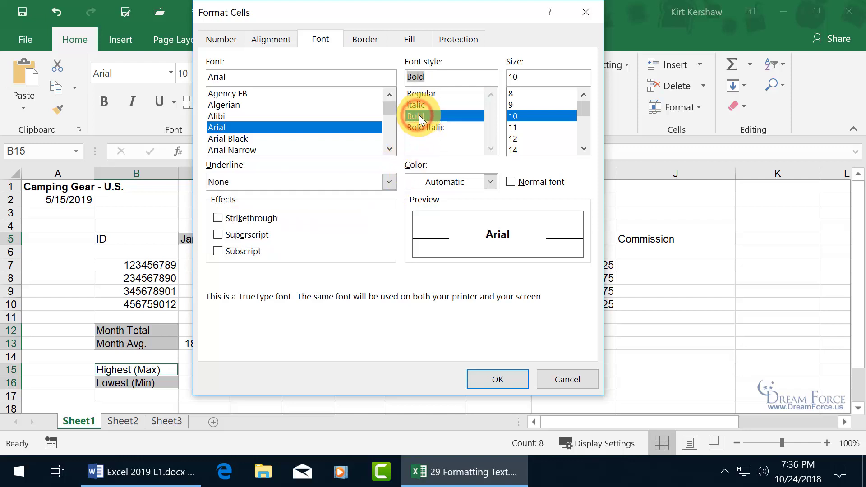
pyautogui.click(520, 139)
pyautogui.click(500, 378)
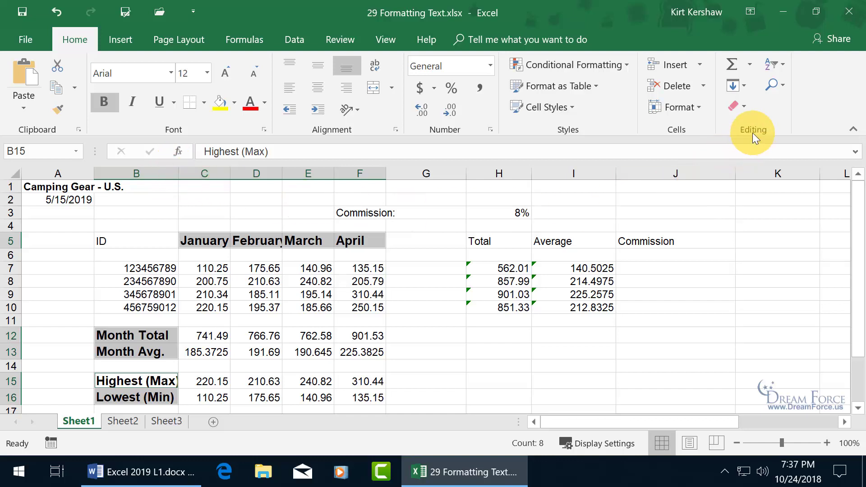
# - Apply Clear Formats to the headers and labels, then deselect by picking cell D7
pyautogui.click(745, 107)
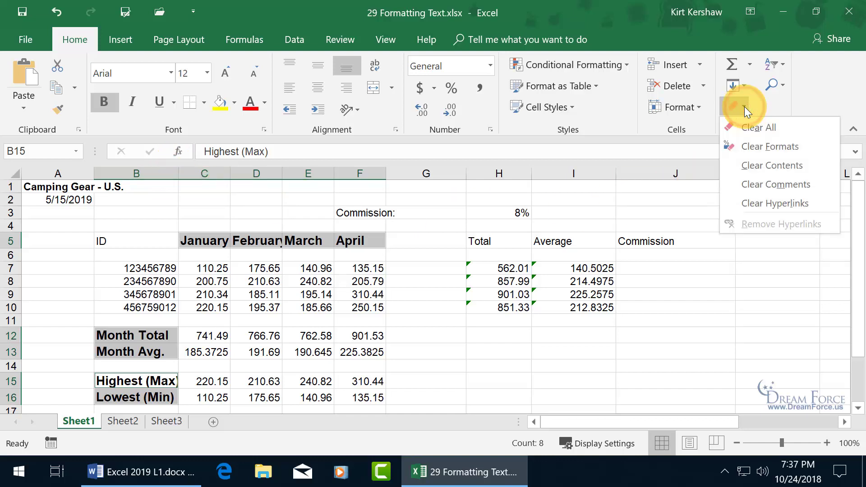
pyautogui.click(755, 147)
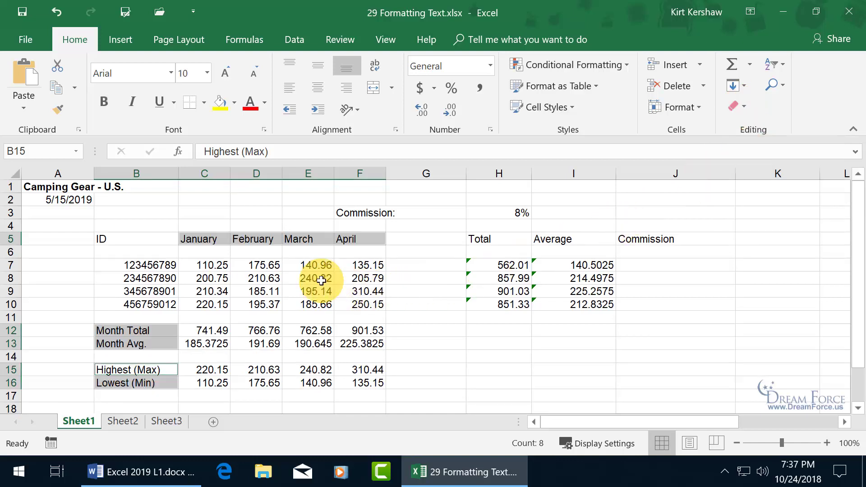
pyautogui.click(270, 267)
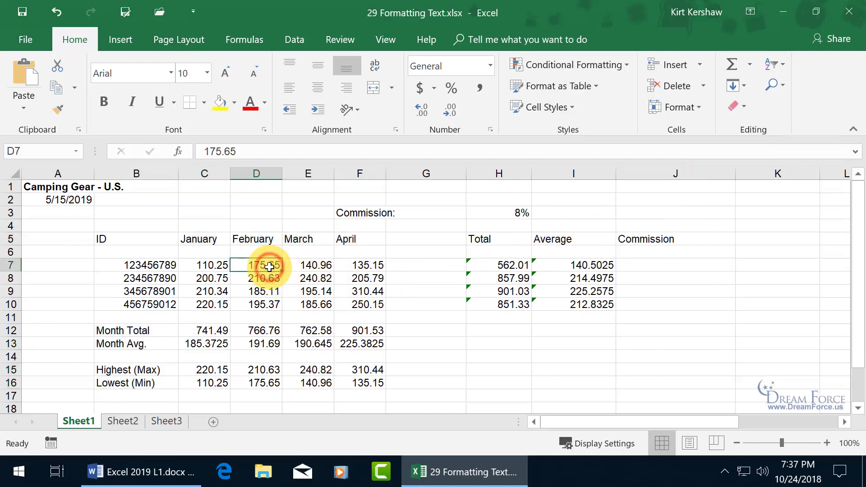
pyautogui.click(14, 172)
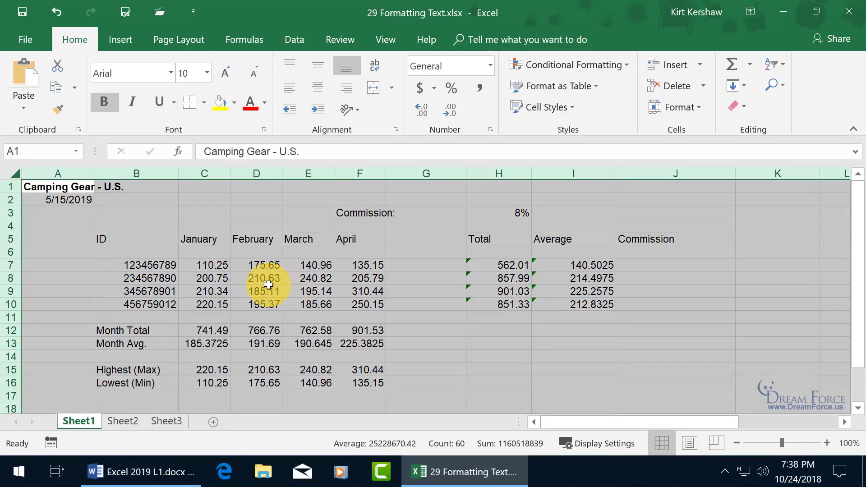
pyautogui.click(106, 103)
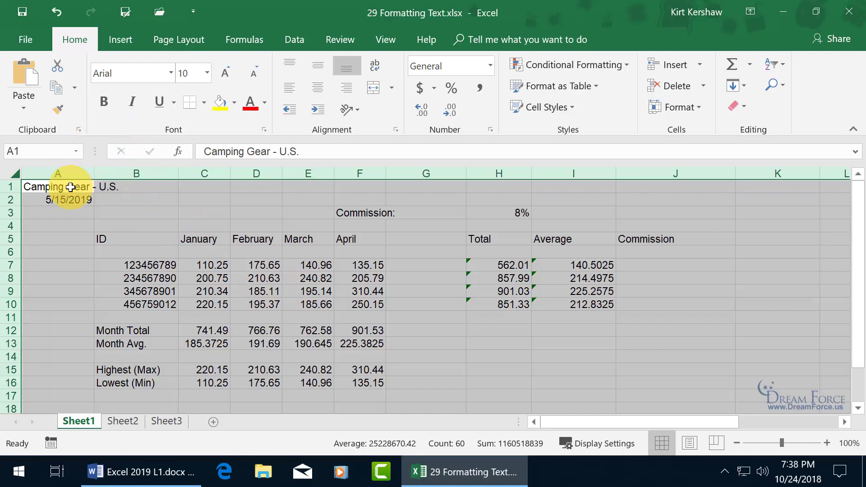
pyautogui.click(105, 103)
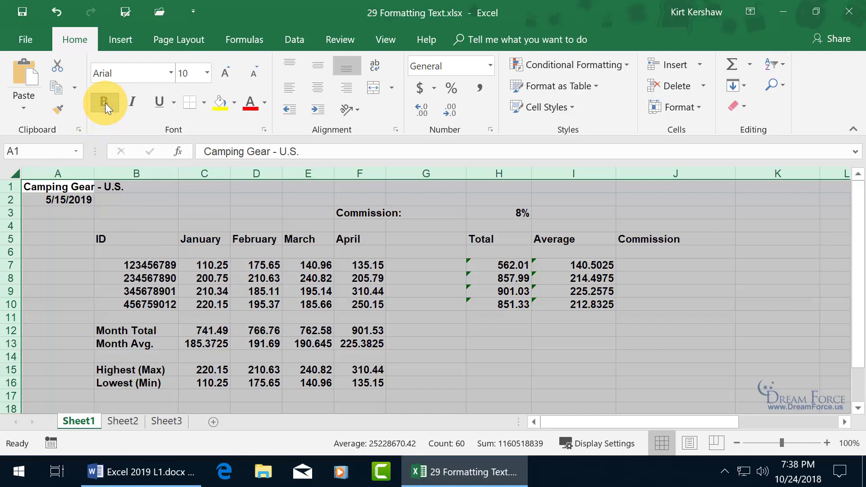
pyautogui.click(58, 12)
pyautogui.click(57, 11)
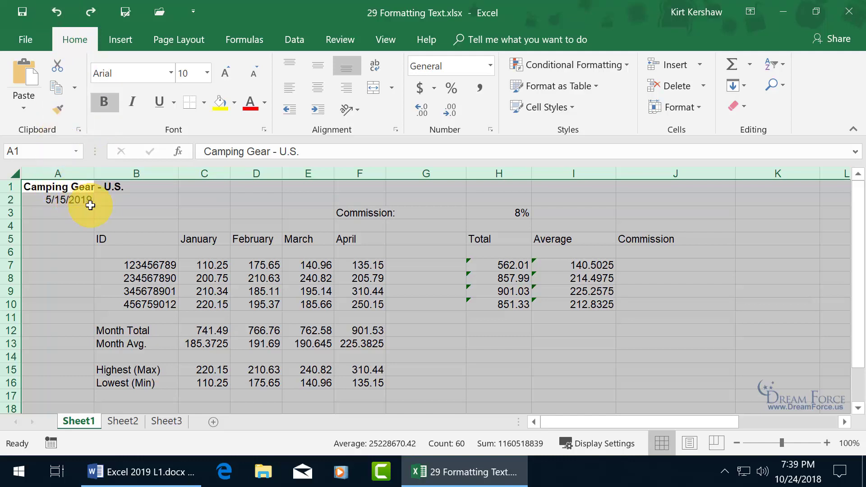
pyautogui.click(445, 333)
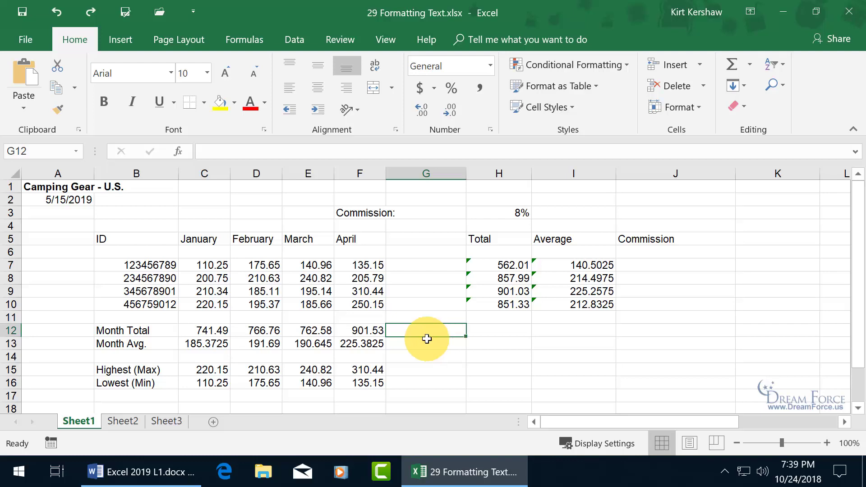
pyautogui.hotkey('ctrl', 'a')
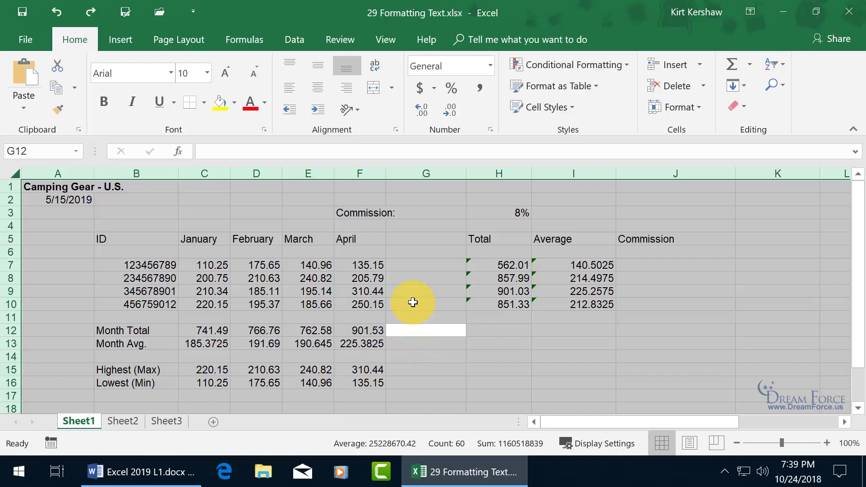
pyautogui.click(305, 289)
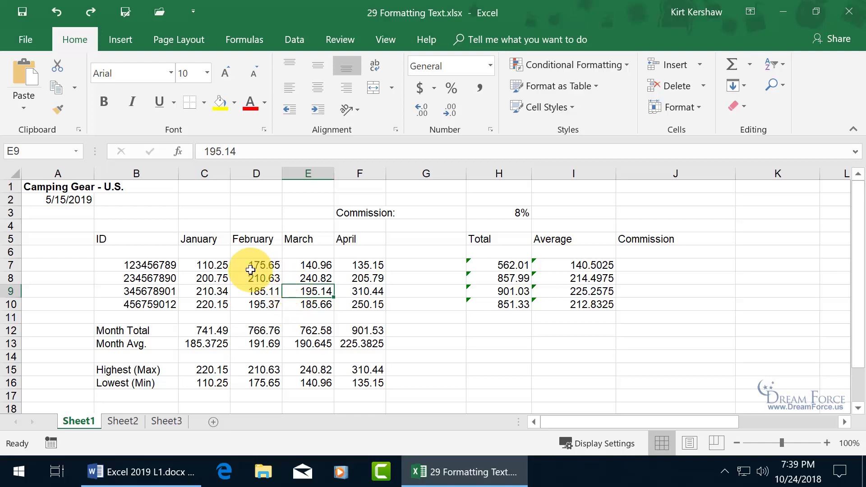
pyautogui.hotkey('ctrl', 'a')
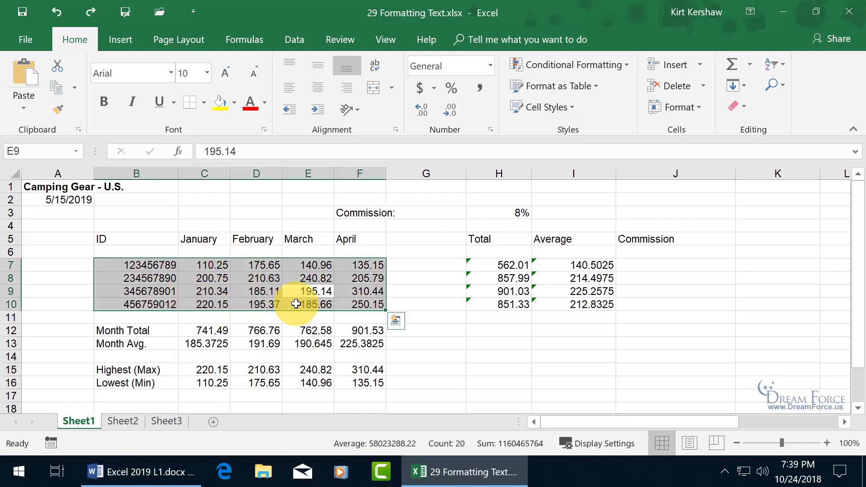
pyautogui.click(245, 238)
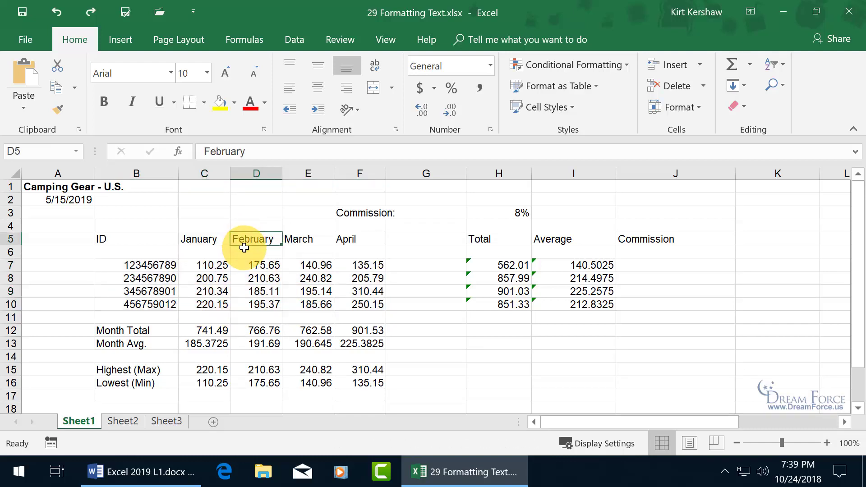
pyautogui.hotkey('ctrl', 'a')
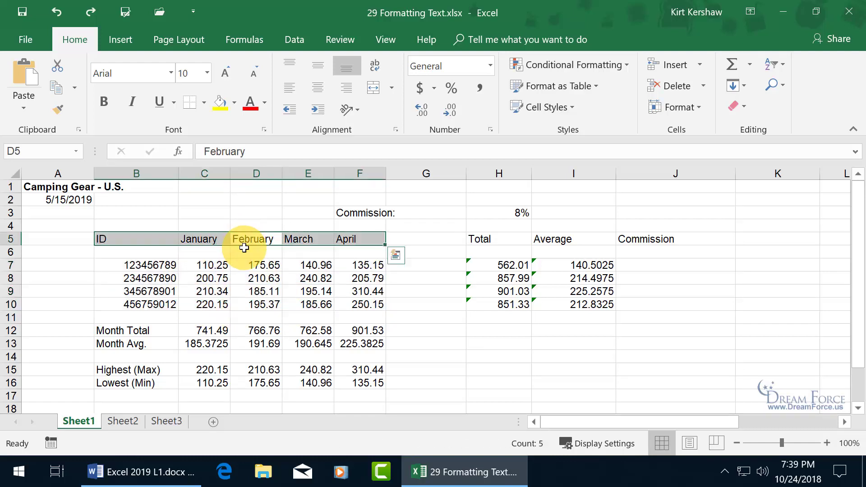
pyautogui.click(203, 325)
pyautogui.hotkey('ctrl', 'a')
pyautogui.click(503, 240)
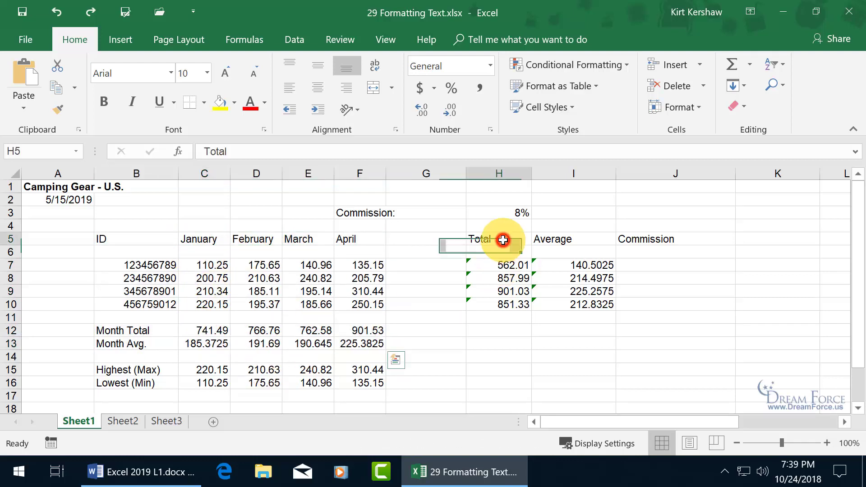
pyautogui.hotkey('ctrl', 'a')
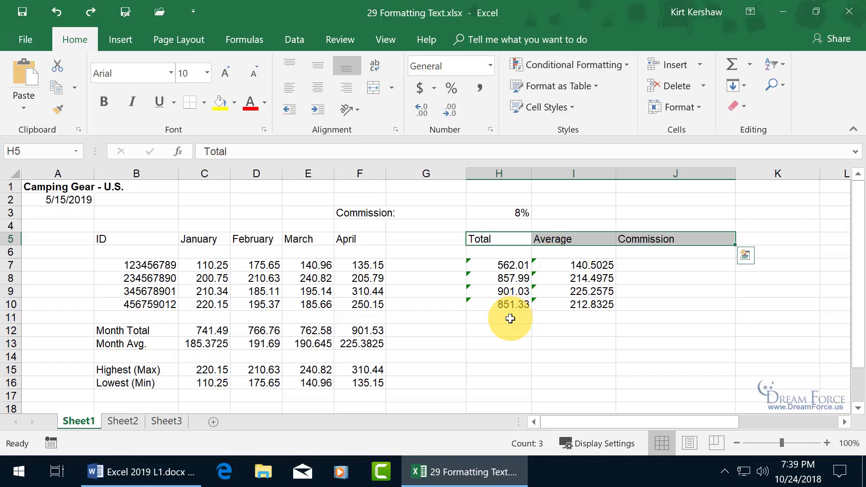
pyautogui.click(505, 343)
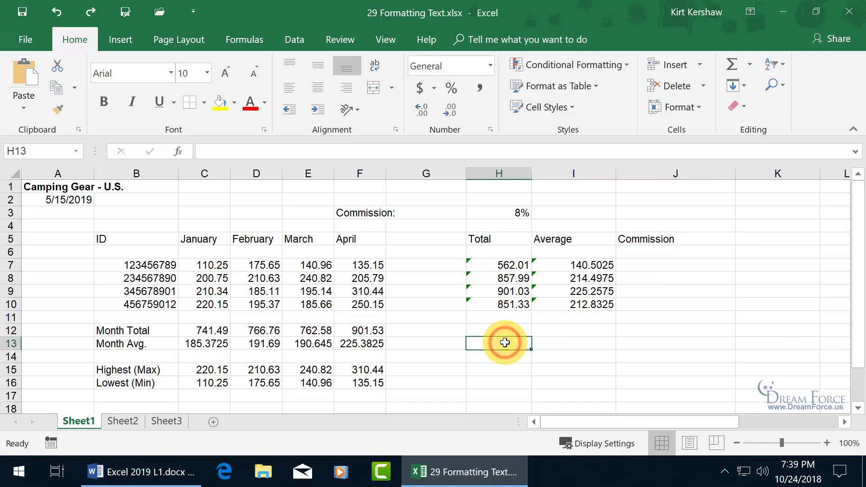
pyautogui.click(313, 292)
pyautogui.hotkey('ctrl', 'a')
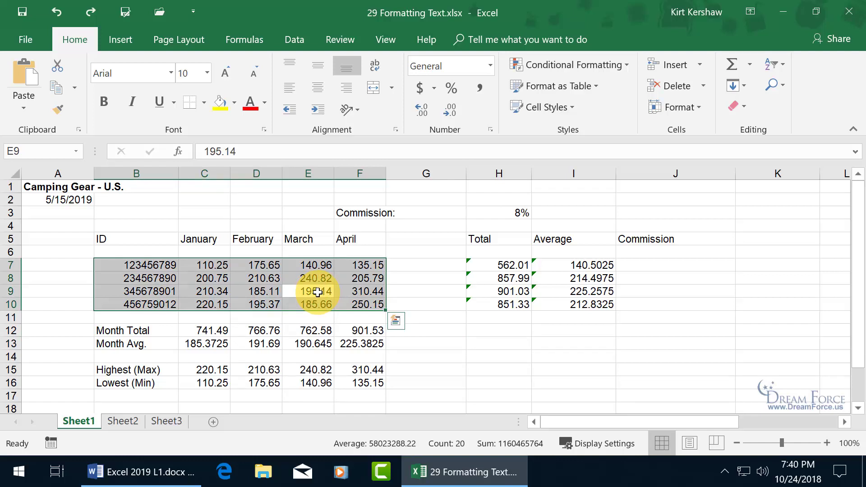
# - Select the January through April headers in C5:F5
pyautogui.moveTo(185, 237); pyautogui.dragTo(344, 234)
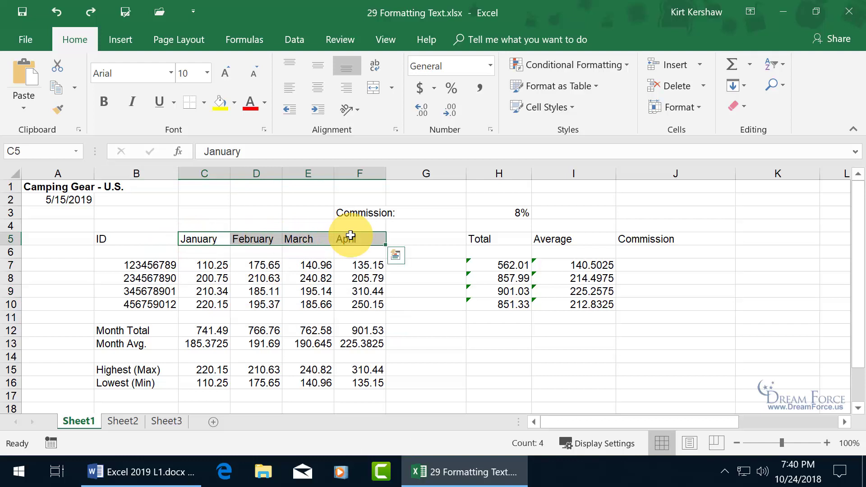
pyautogui.click(318, 238)
pyautogui.hotkey('ctrl', 'a')
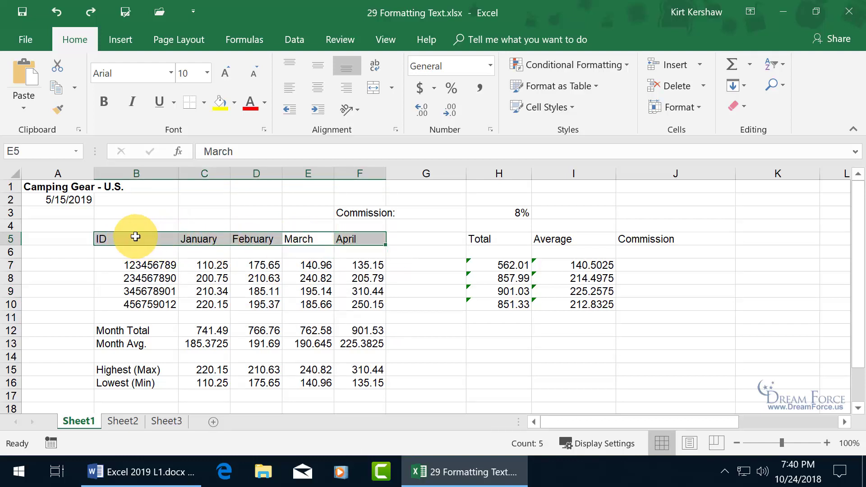
pyautogui.keyDown('ctrl'); pyautogui.click(135, 238); pyautogui.keyUp('ctrl')
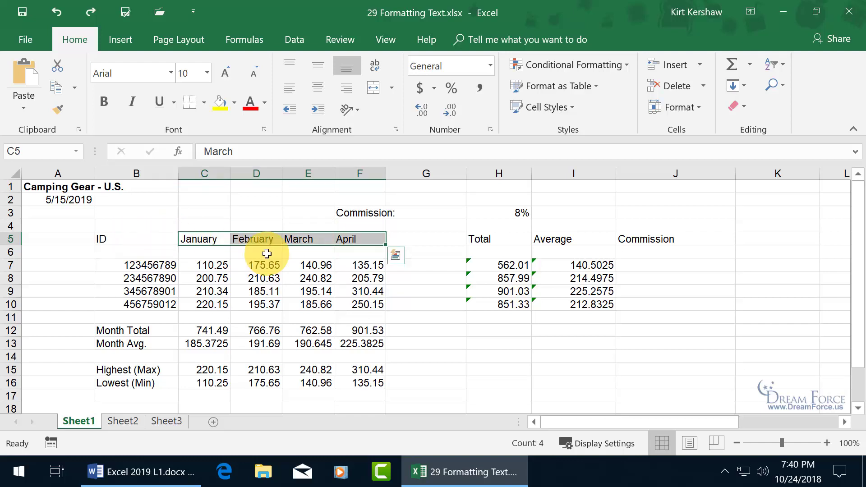
# - Set the headers' text orientation to 45 degrees in Format Cells Alignment
pyautogui.rightClick(295, 238)
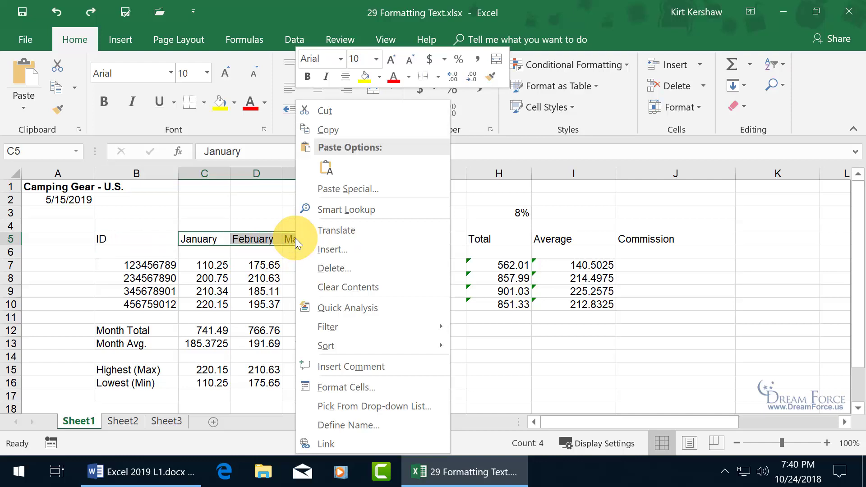
pyautogui.click(350, 387)
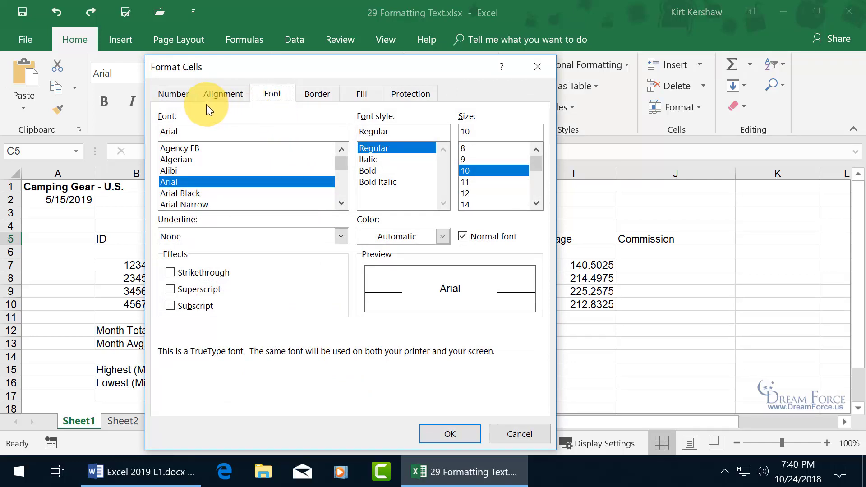
pyautogui.click(222, 94)
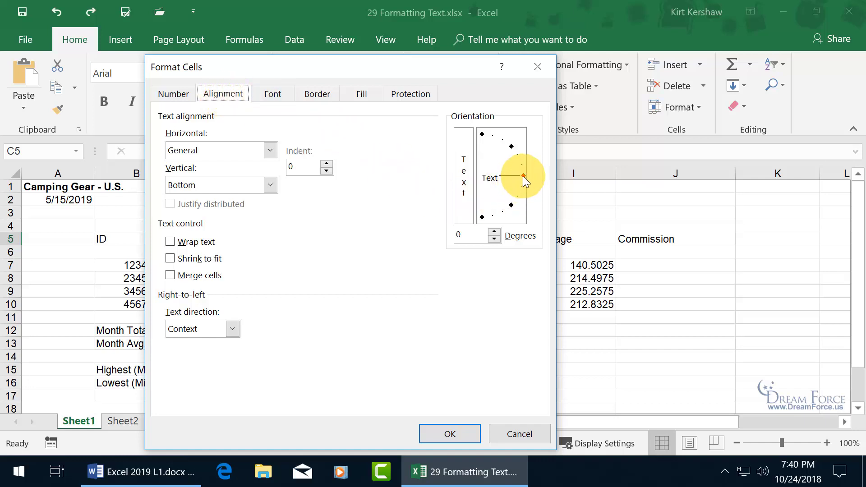
pyautogui.moveTo(525, 175); pyautogui.dragTo(510, 137)
pyautogui.write('45')
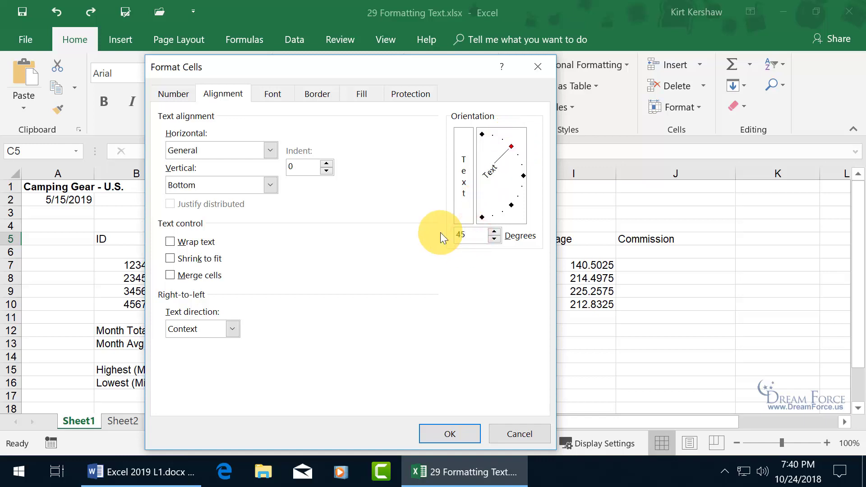
pyautogui.click(449, 432)
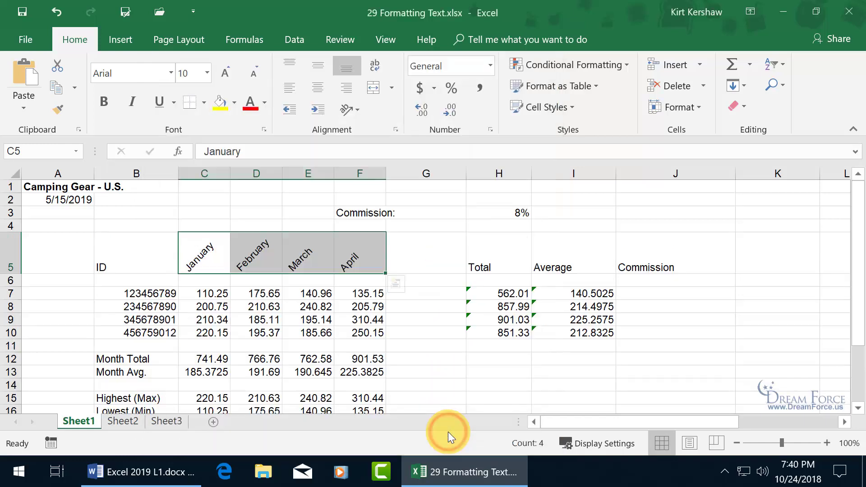
# - Reselect the January–April headers and apply Rotate Text Up orientation
pyautogui.click(230, 290)
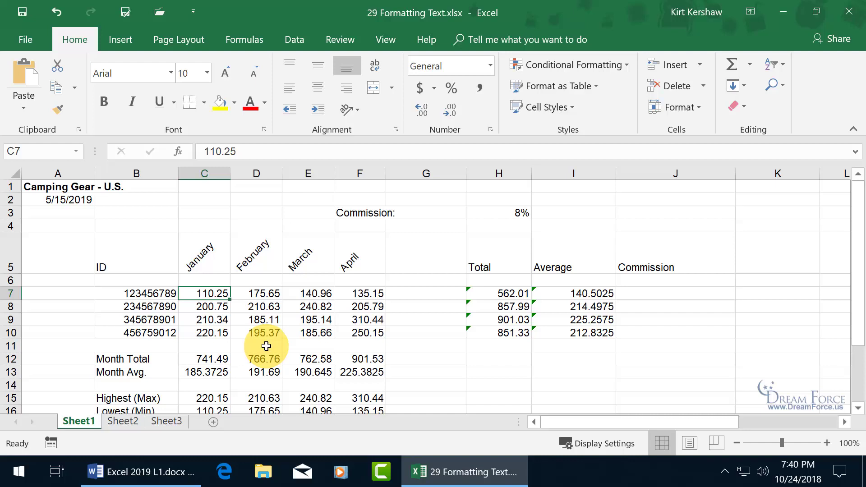
pyautogui.moveTo(202, 258); pyautogui.dragTo(356, 267)
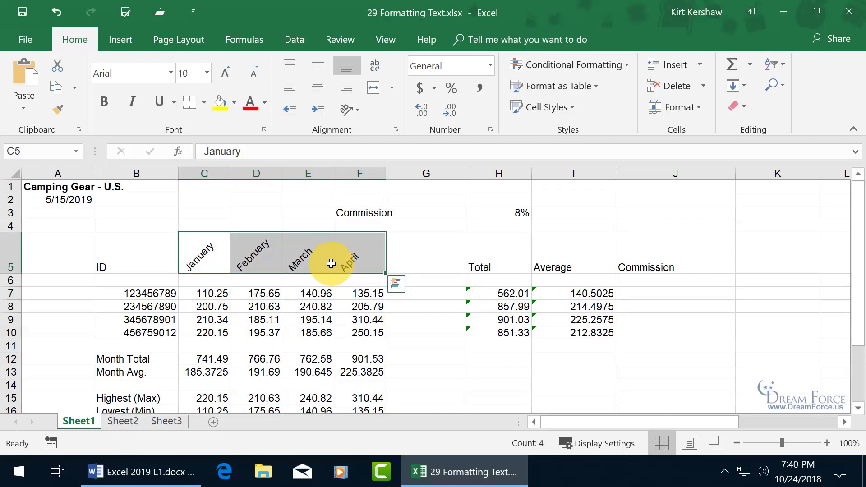
pyautogui.click(396, 129)
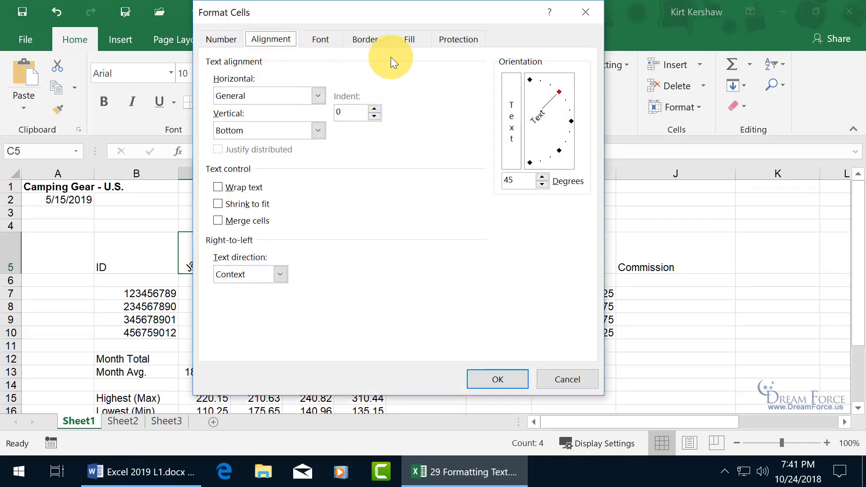
pyautogui.click(585, 14)
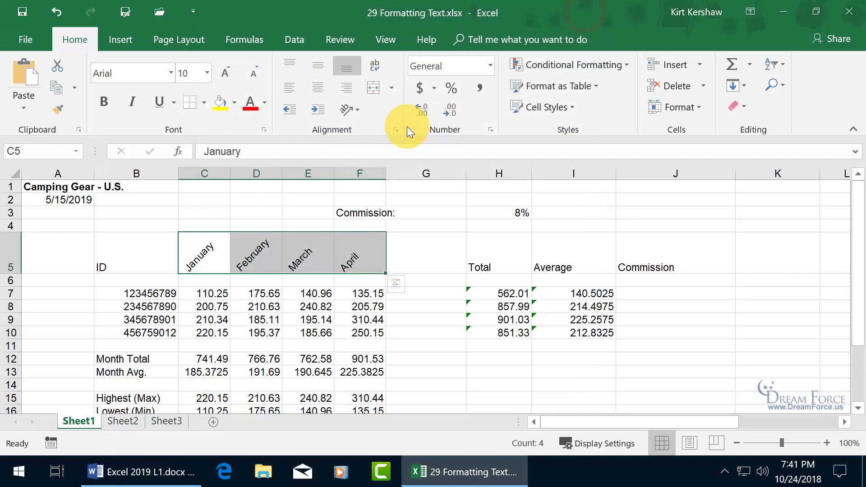
pyautogui.click(350, 115)
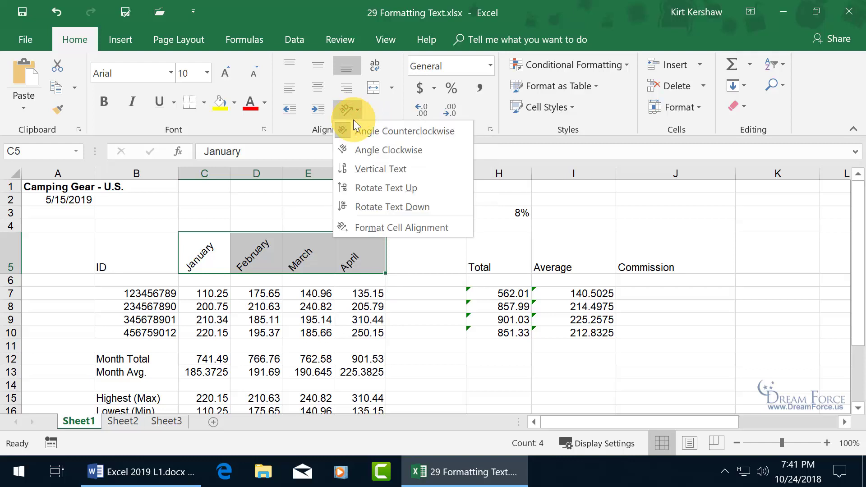
pyautogui.click(371, 188)
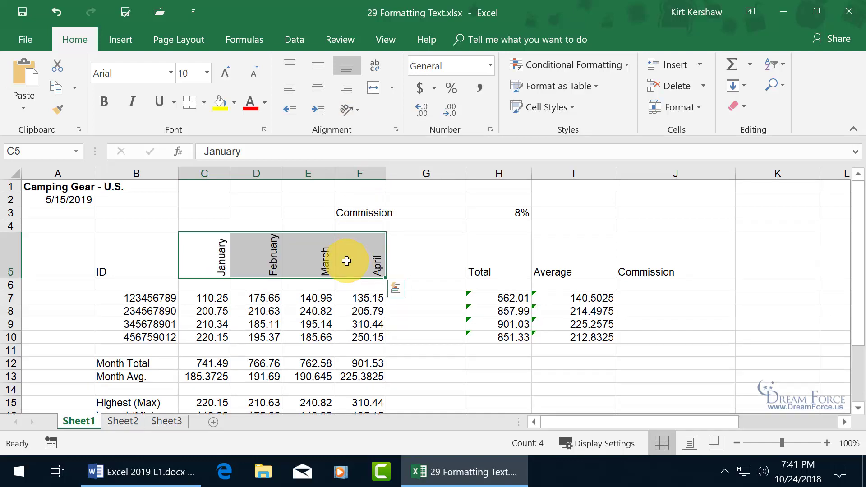
# - Set the headers' orientation to 0 degrees, then deselect by clicking G5
pyautogui.click(395, 128)
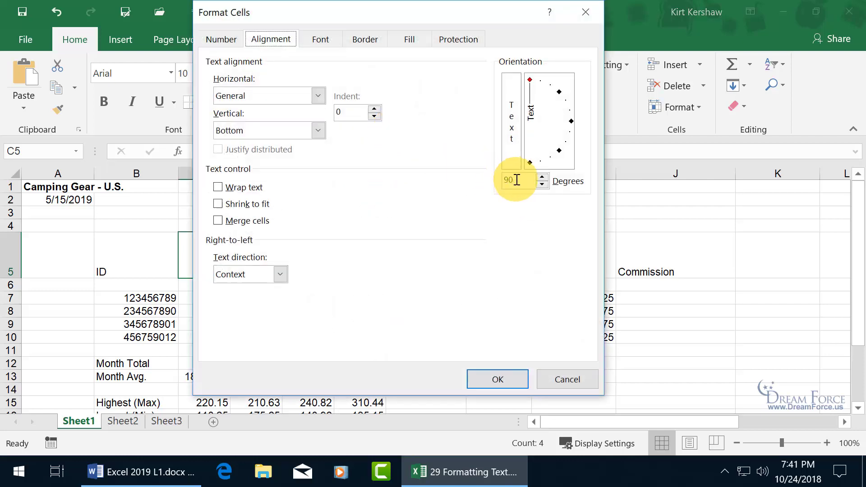
pyautogui.doubleClick(517, 180)
pyautogui.write('0')
pyautogui.press('Return')
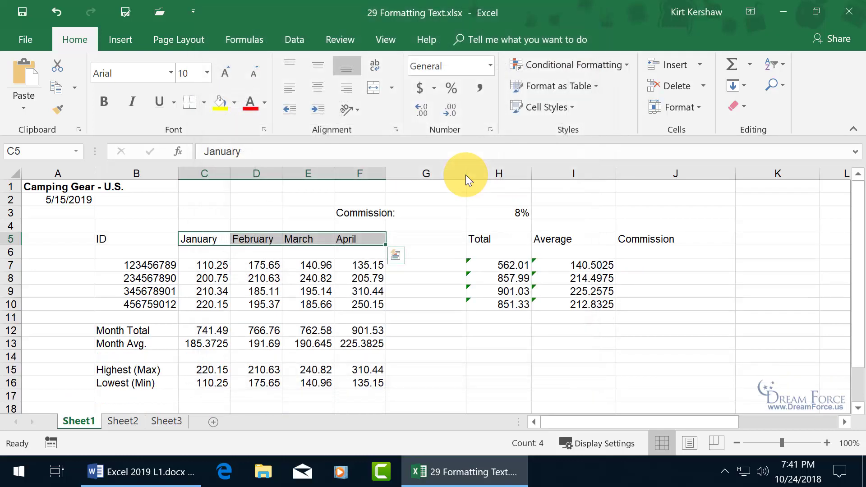
pyautogui.click(422, 238)
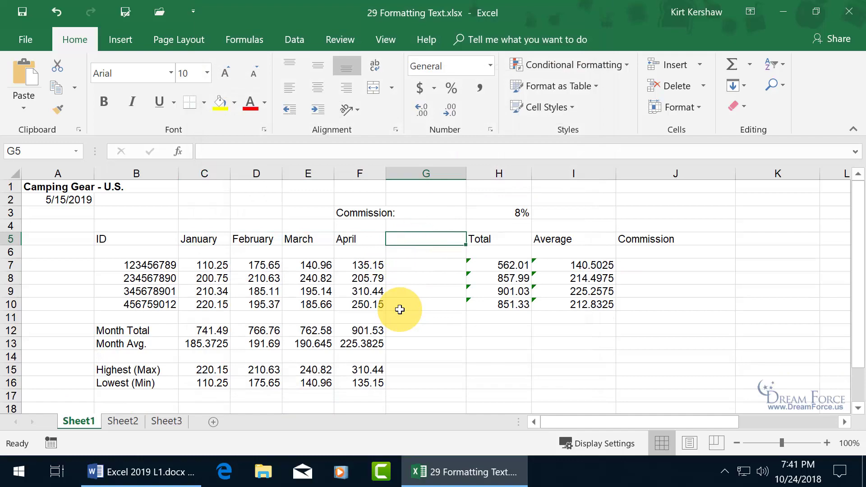